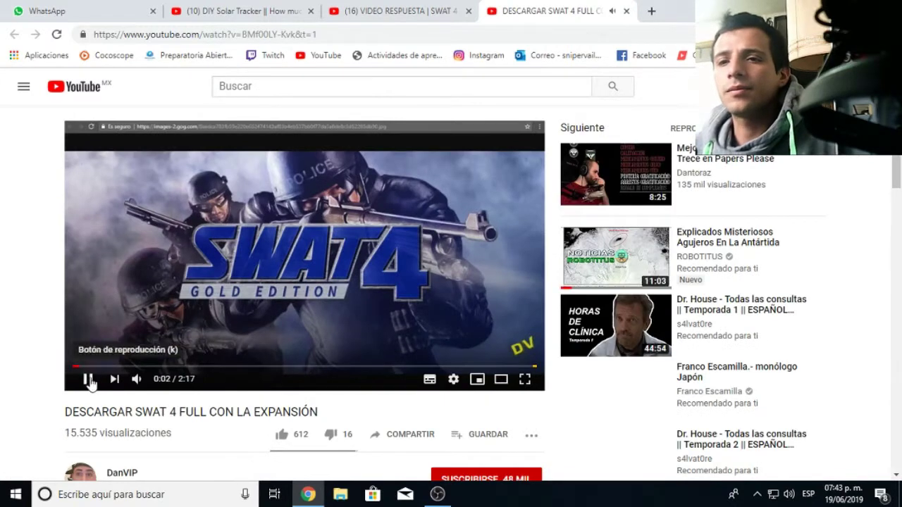
Pause the video, follow its MediaFire link past the site warning, and download SWAT4_FULL.exe
left_click(88, 380)
scroll(214, 283, "down", 3)
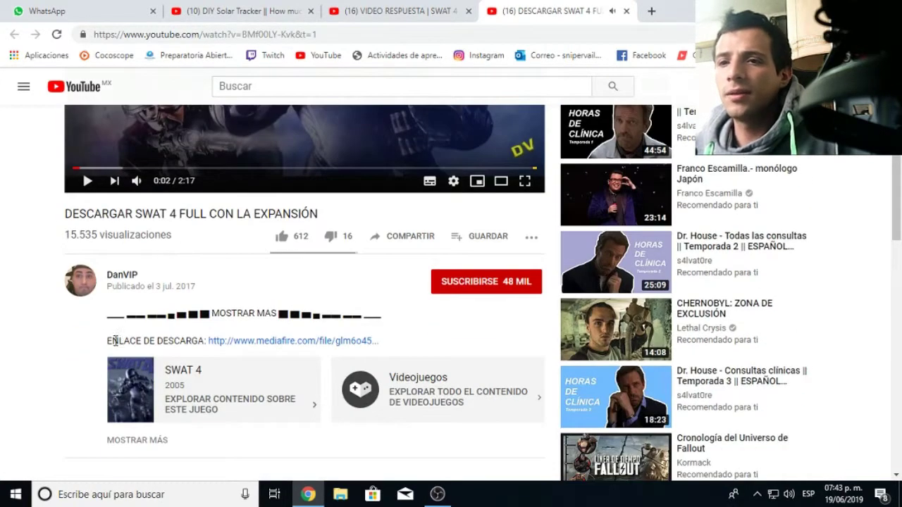
left_click(287, 344)
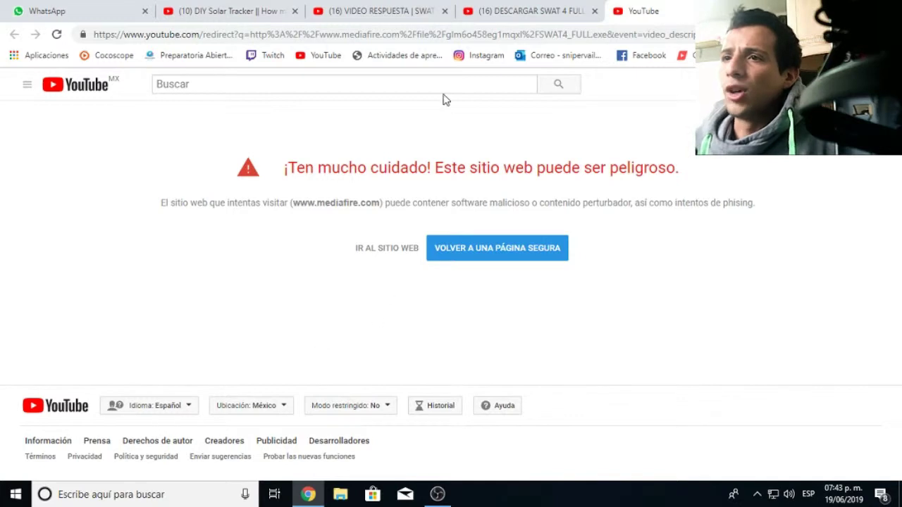
left_click(390, 256)
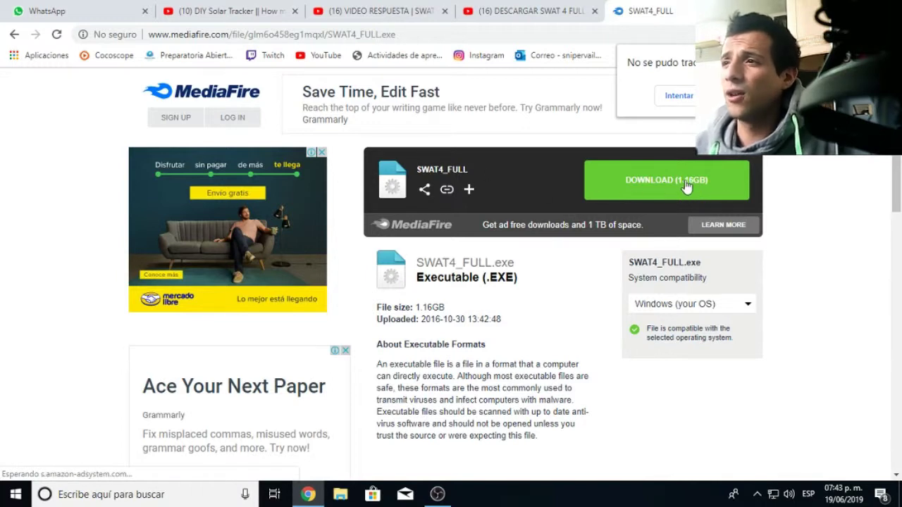
left_click(682, 184)
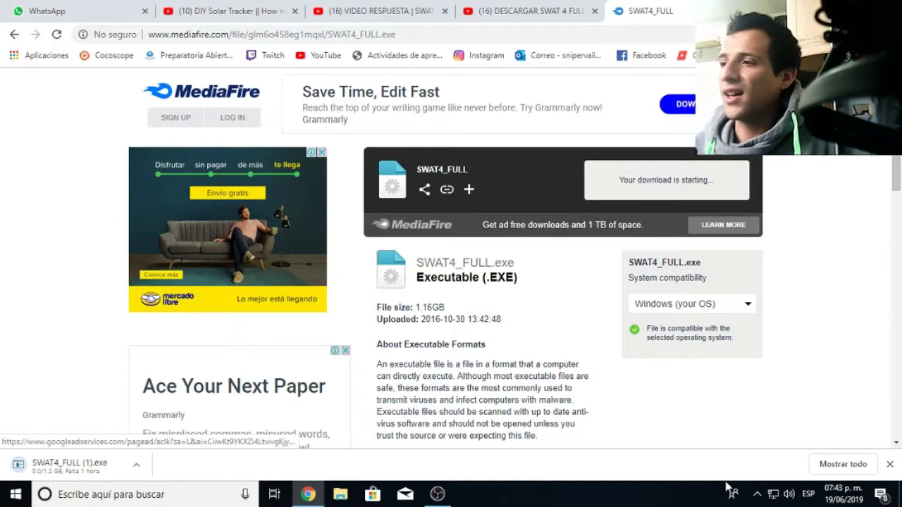
Cancel the SWAT4_FULL (1).exe download and remove its entry from the browser's downloads list
left_click(853, 467)
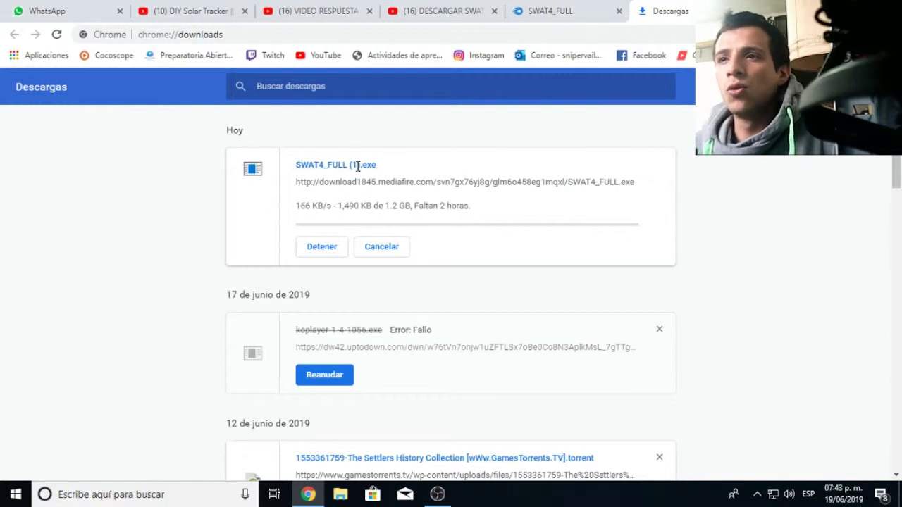
double_click(355, 166)
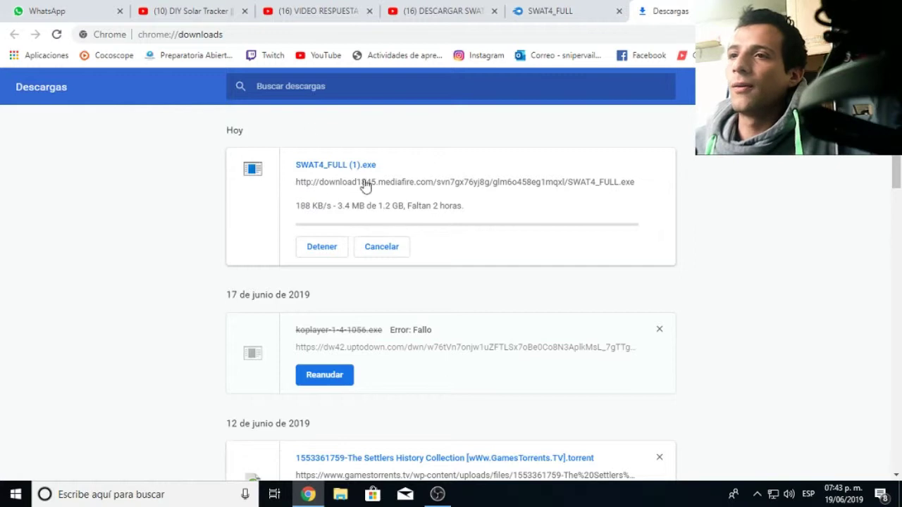
left_click(371, 253)
left_click(660, 165)
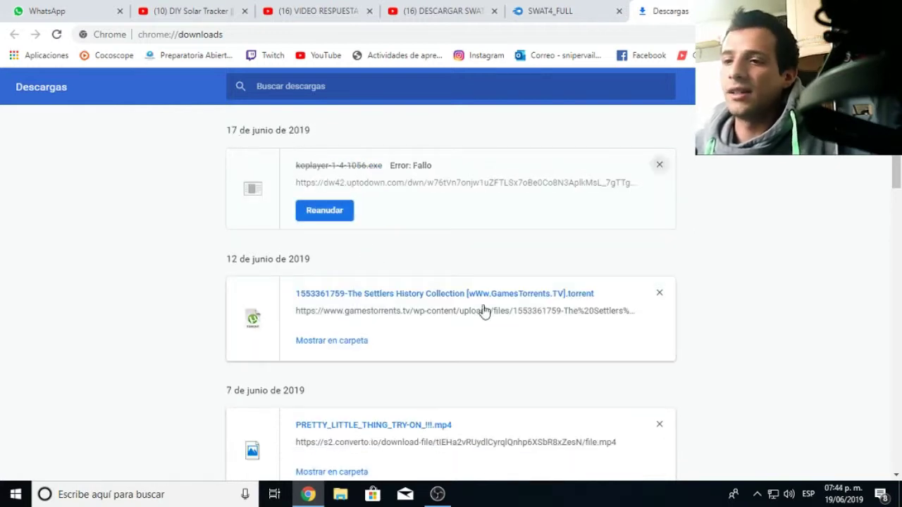
Open the Descargas folder in File Explorer and search it for "swa"
right_click(341, 497)
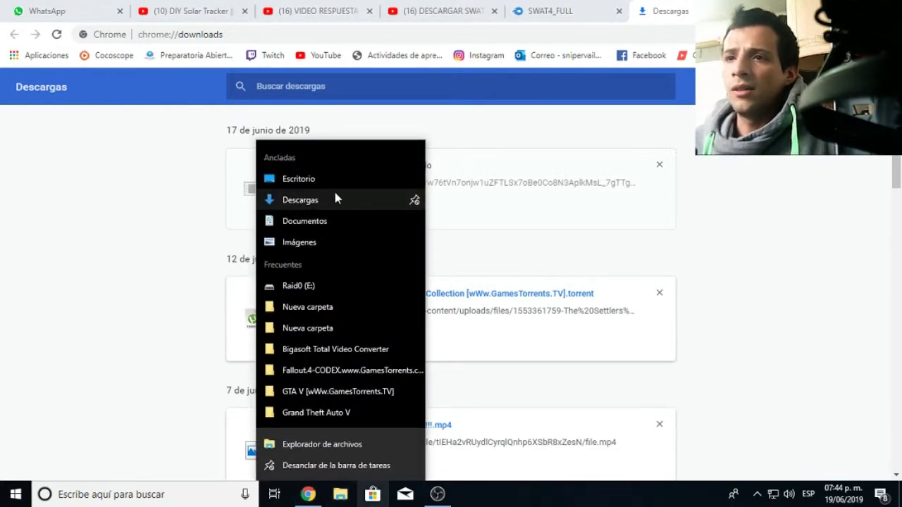
left_click(336, 200)
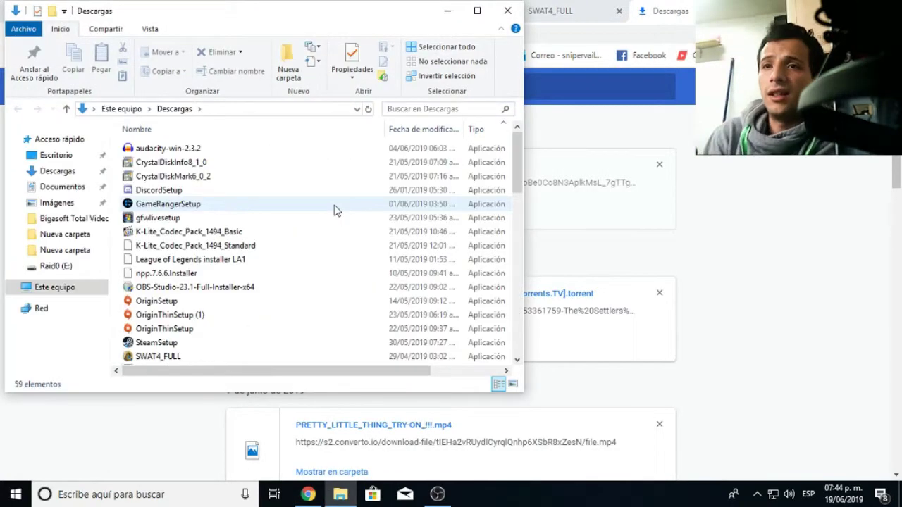
left_click(441, 110)
type("sw")
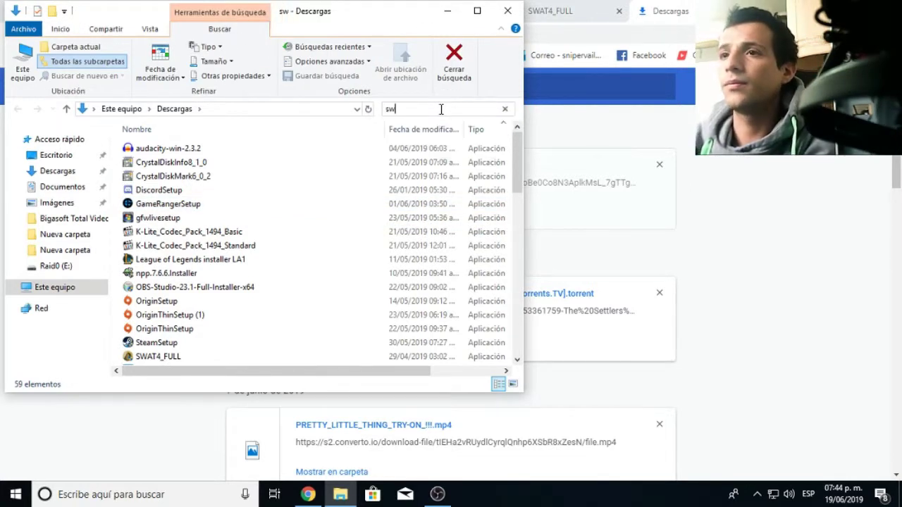
type("a")
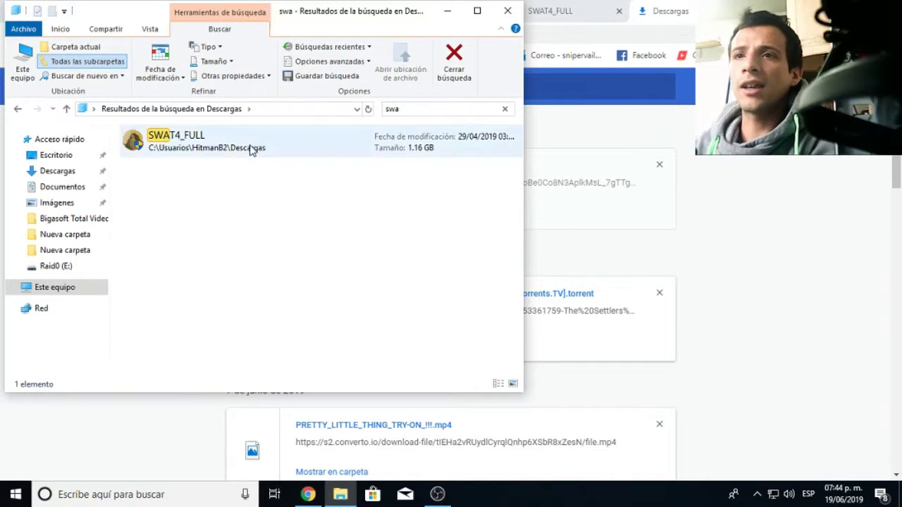
Run the SWAT4_FULL installer, minimize the Explorer window and move the installer window clear of the desktop icons
left_click(275, 149)
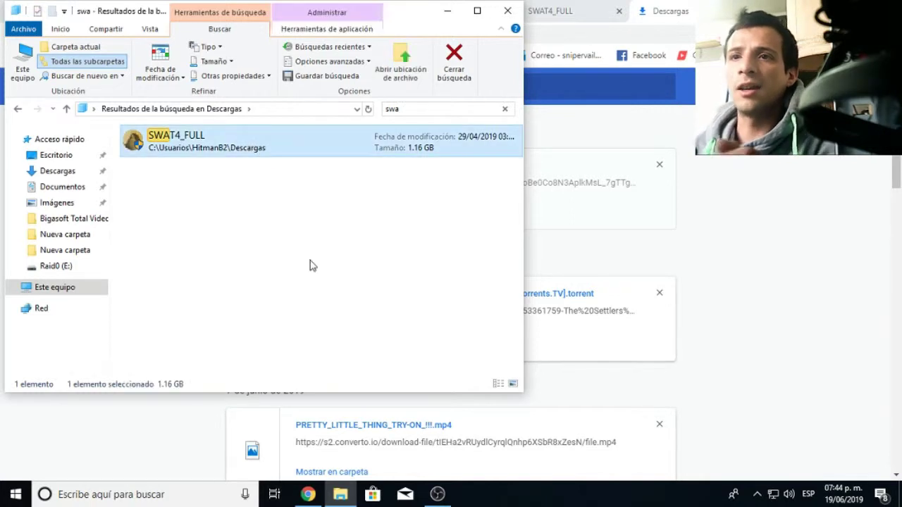
right_click(188, 146)
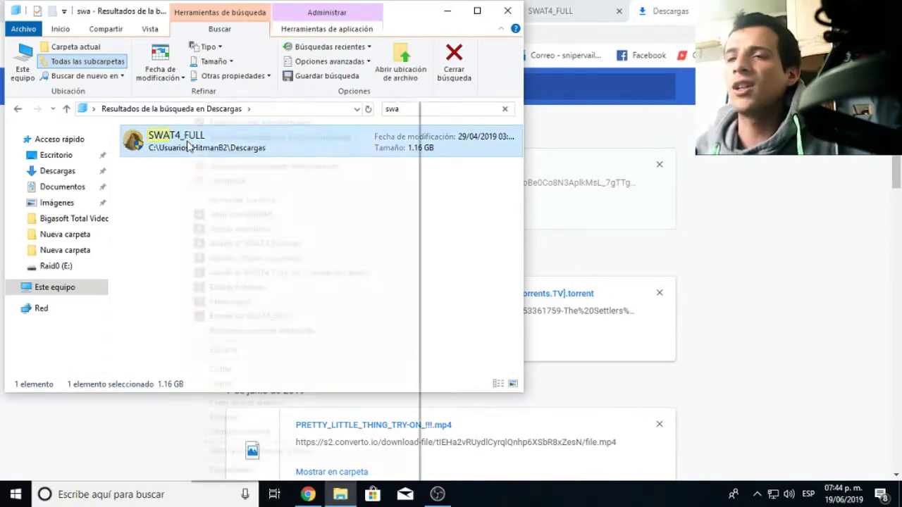
left_click(244, 124)
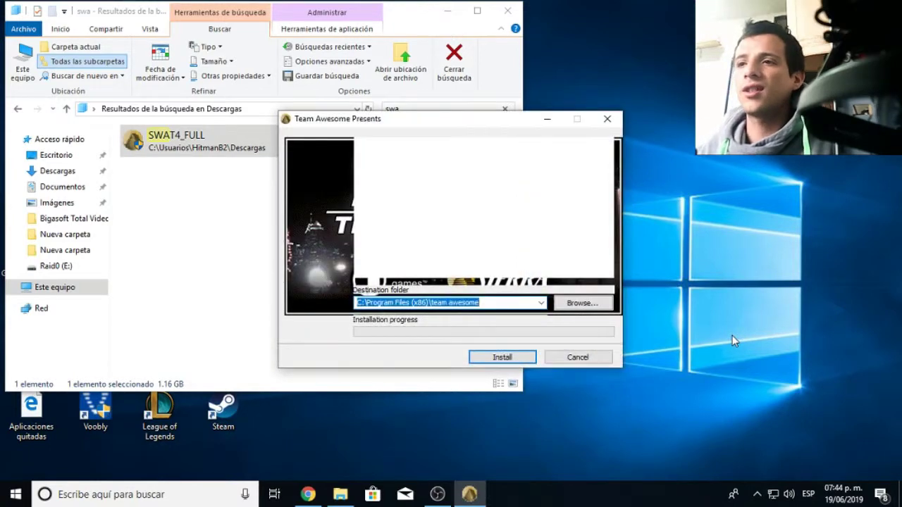
left_click(447, 12)
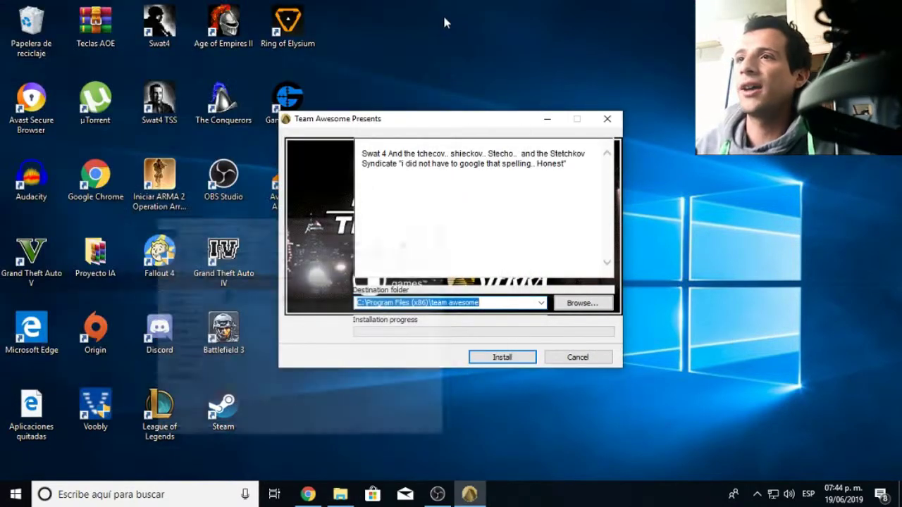
left_click_drag(484, 125, 602, 88)
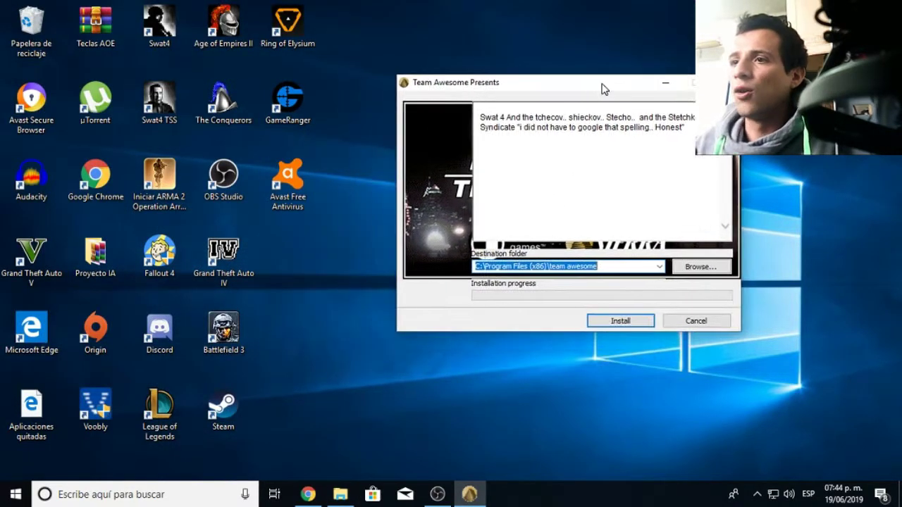
Install the game to e:\Program Files (x86)\team awesome, replacing all existing files
left_click(478, 266)
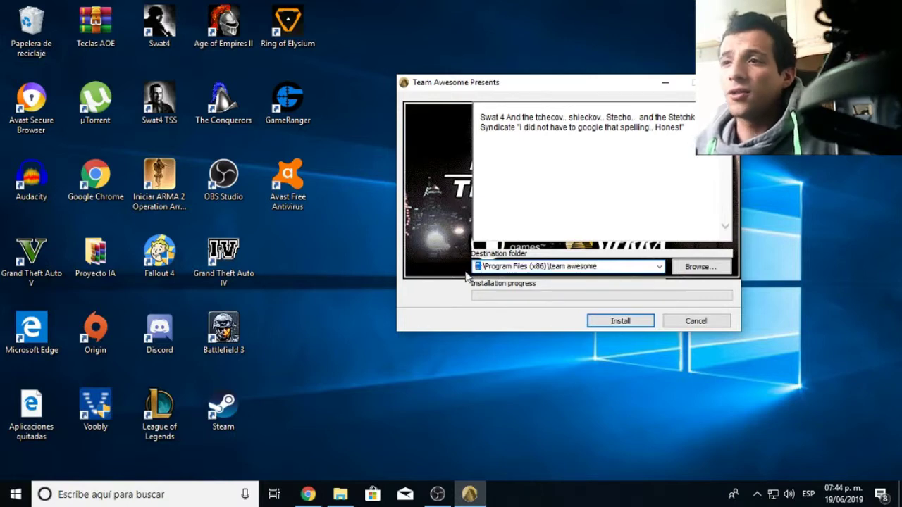
type("e:")
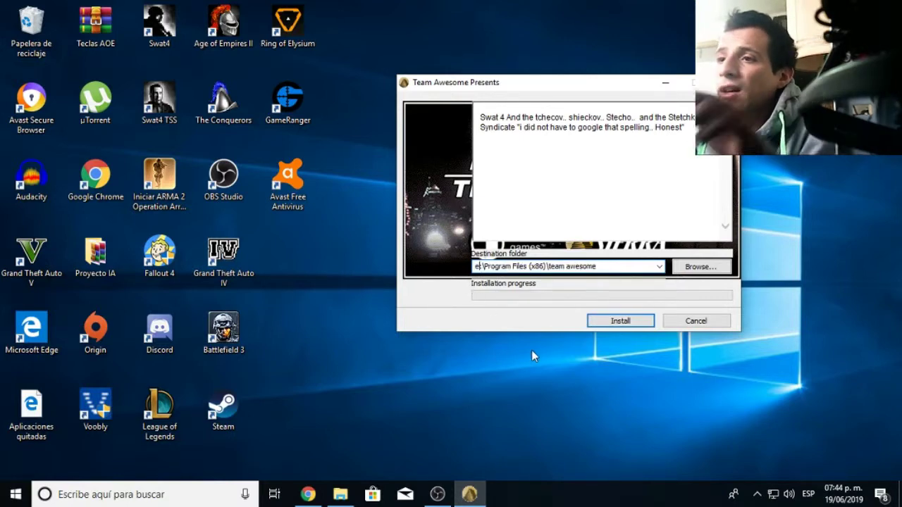
left_click(620, 322)
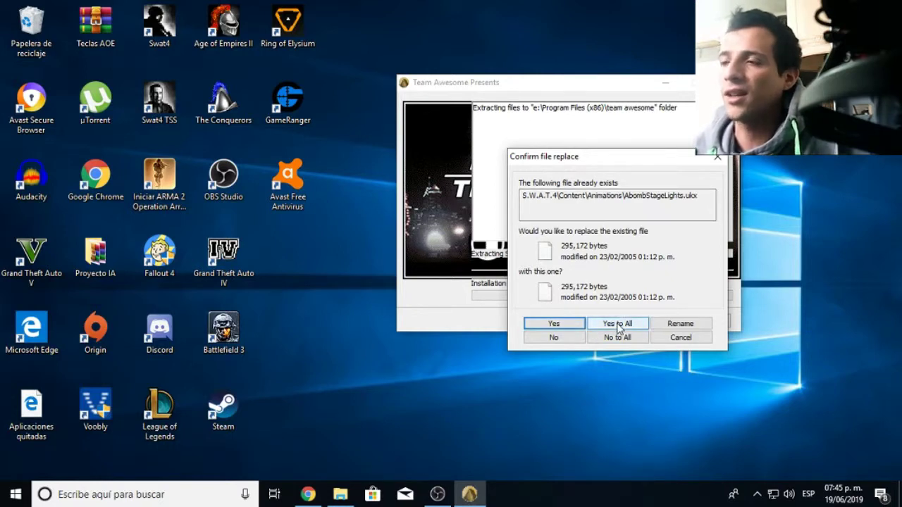
left_click(618, 324)
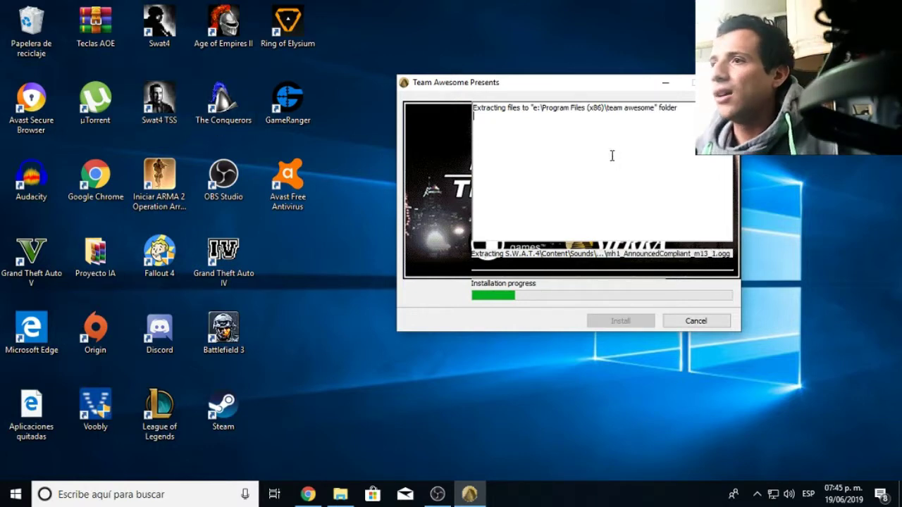
Move the installer window aside and place the Chrome window next to it on the other half of the desktop
left_click_drag(592, 89, 747, 126)
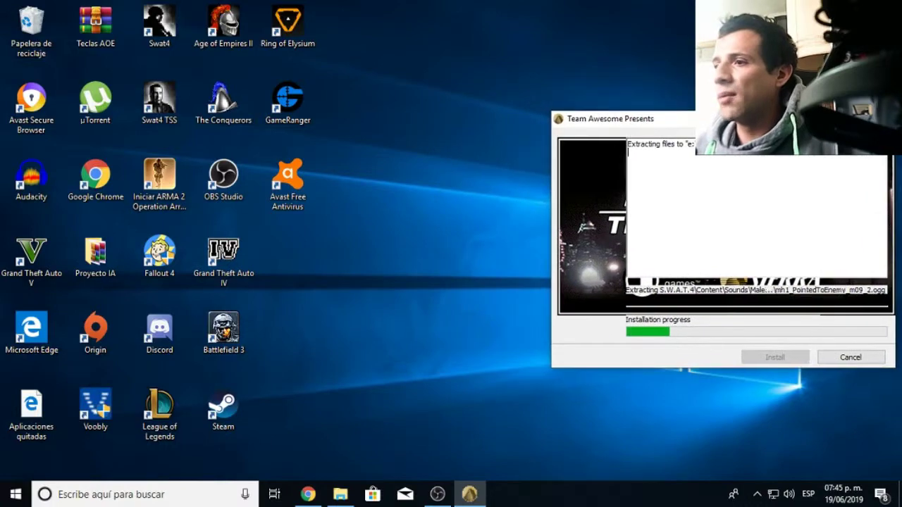
left_click(308, 494)
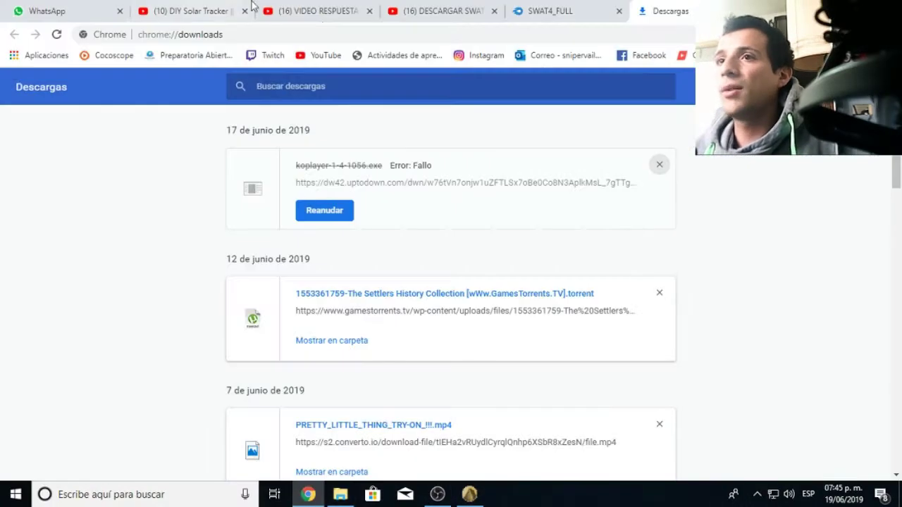
left_click_drag(740, 11, 0, 141)
left_click(568, 117)
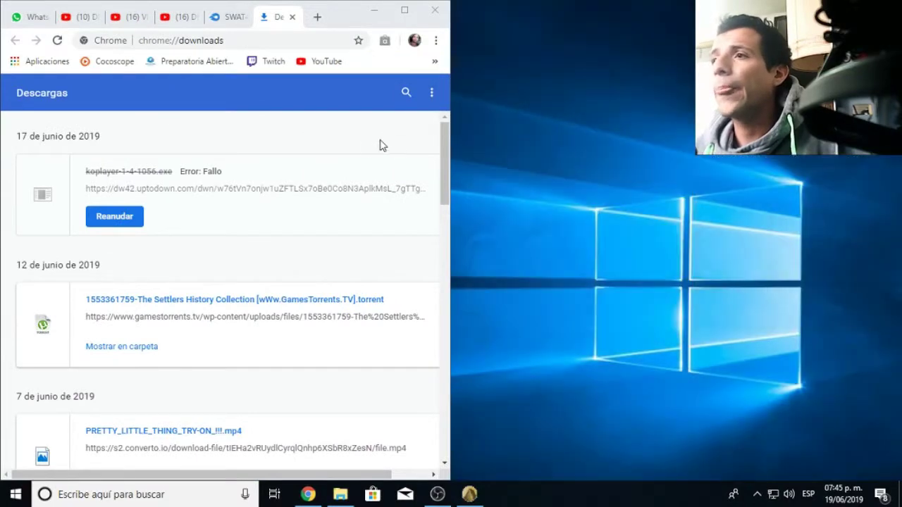
Search the web for "gameranger" and open the official GameRanger website in a maximized browser window
left_click(280, 40)
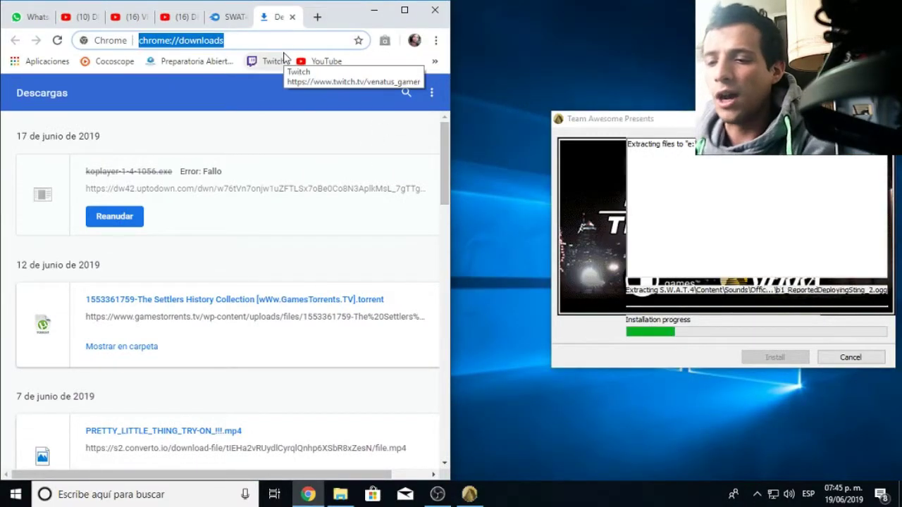
type("gameranger")
key("Return")
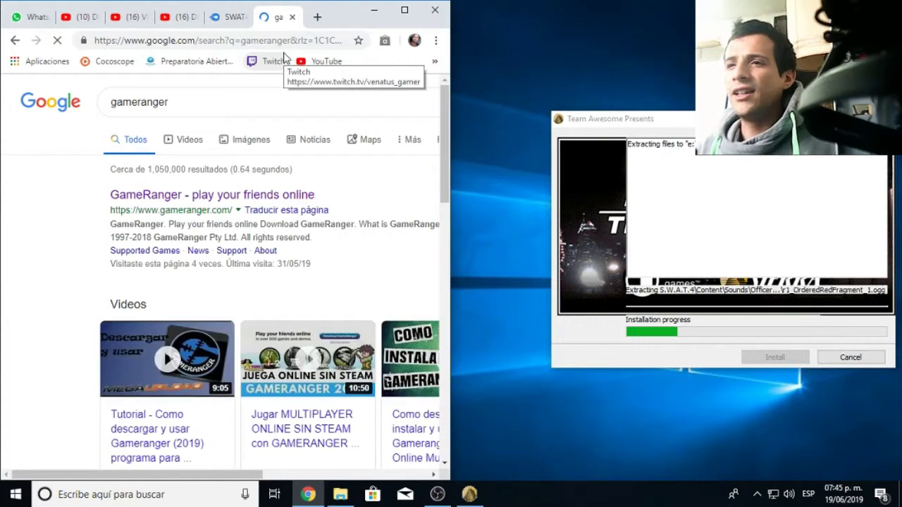
left_click(255, 201)
left_click(406, 11)
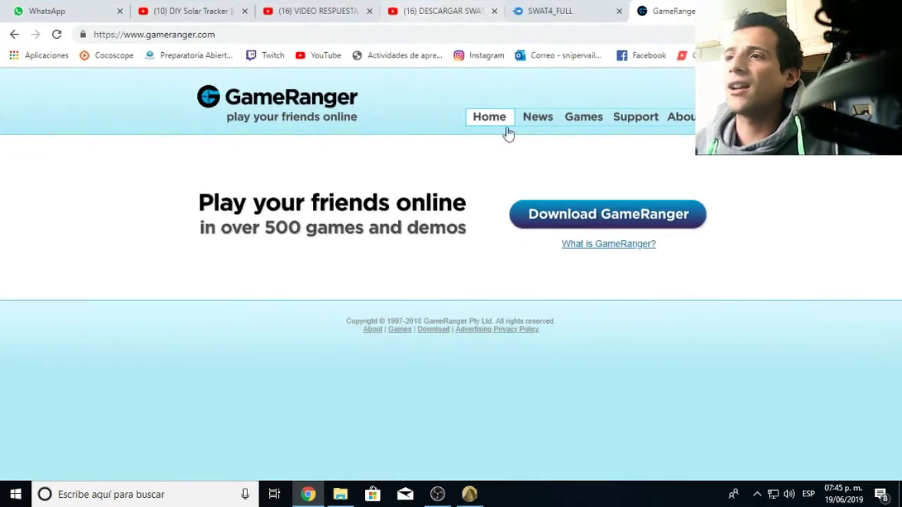
Download GameRangerSetup.exe for Windows and keep the file despite the browser's safety warning
left_click(643, 223)
scroll(623, 215, "down", 1)
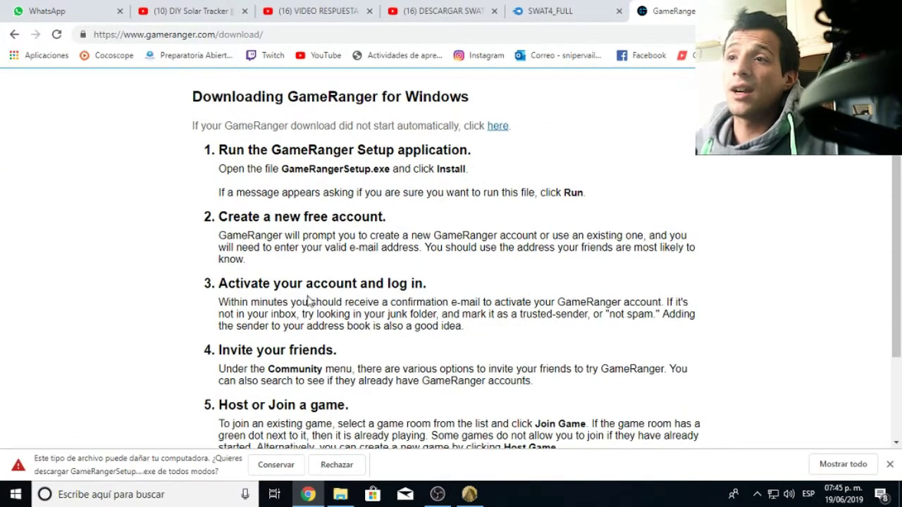
left_click(275, 465)
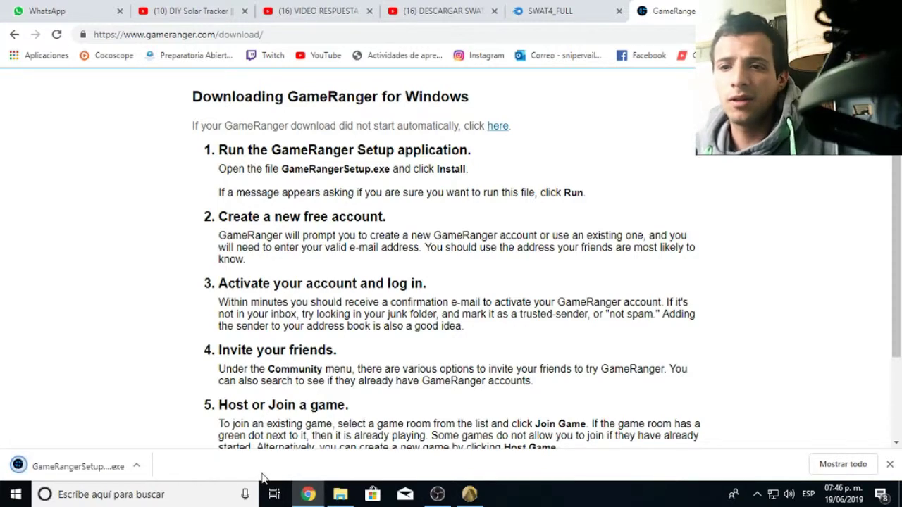
Shrink the browser window, run the downloaded GameRangerSetup file, launch GameRanger from it and show the desktop
key("super+Down")
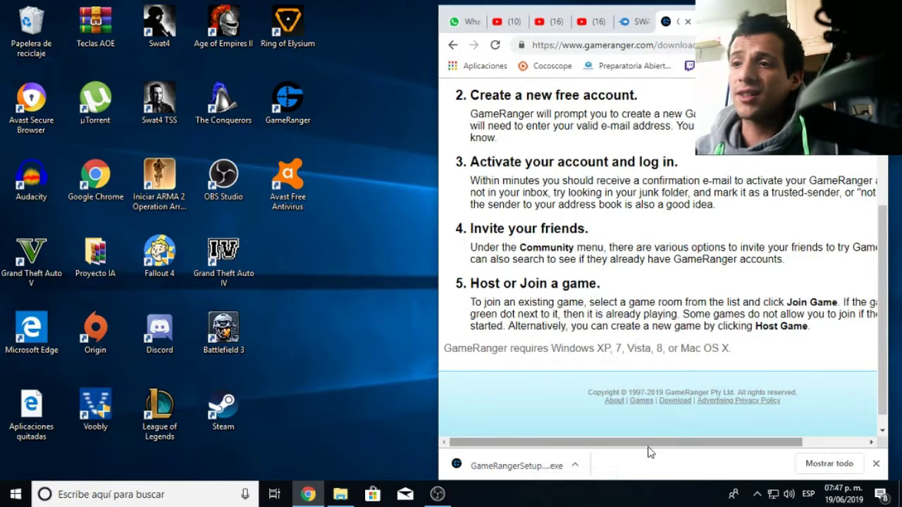
left_click(513, 466)
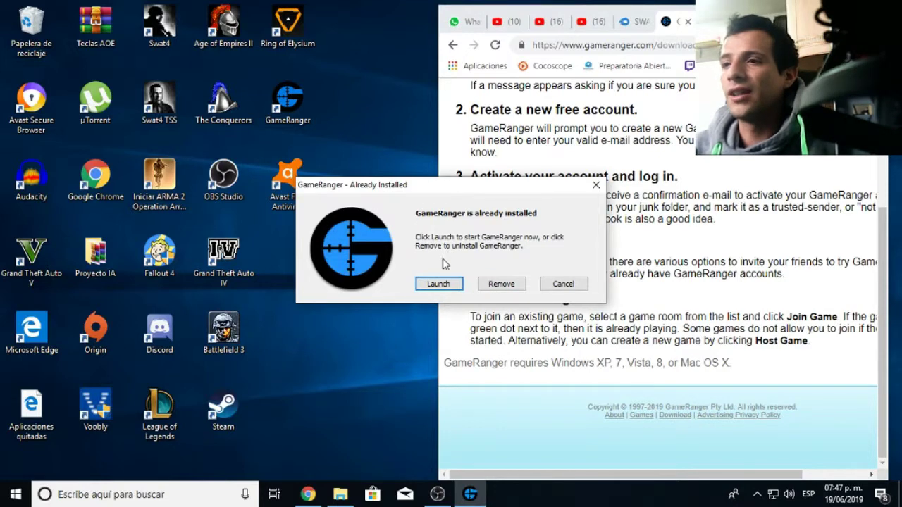
left_click(439, 284)
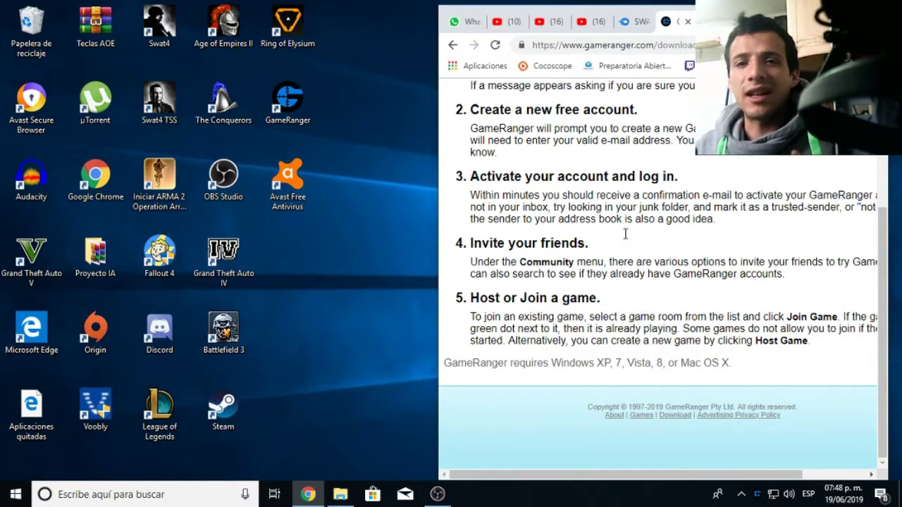
key("super+d")
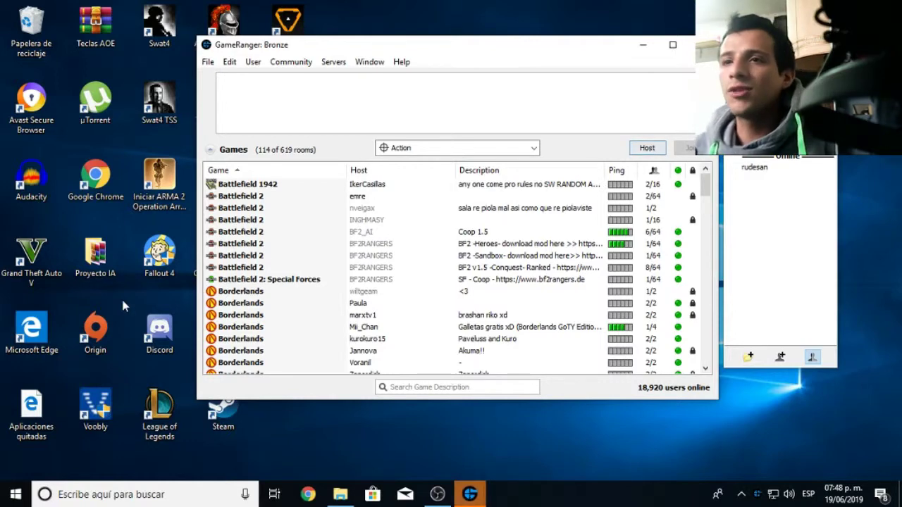
left_click(268, 234)
left_click(255, 318)
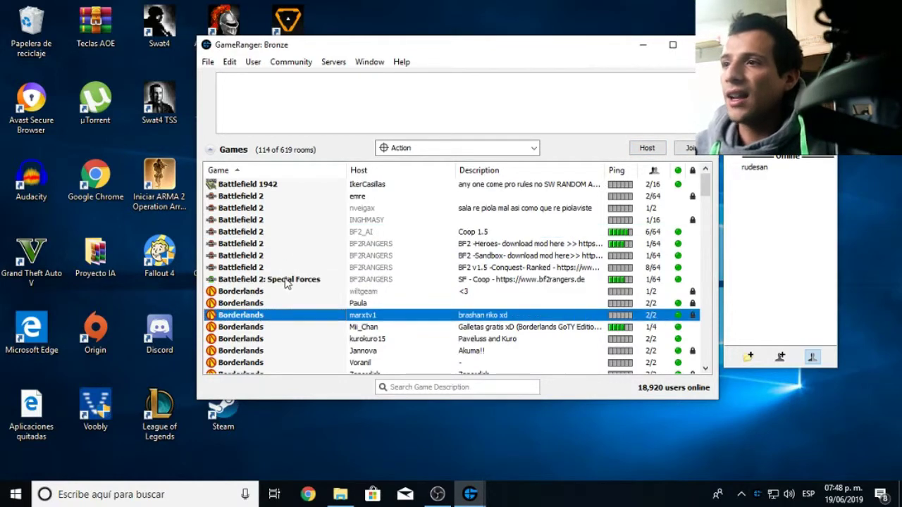
left_click(284, 247)
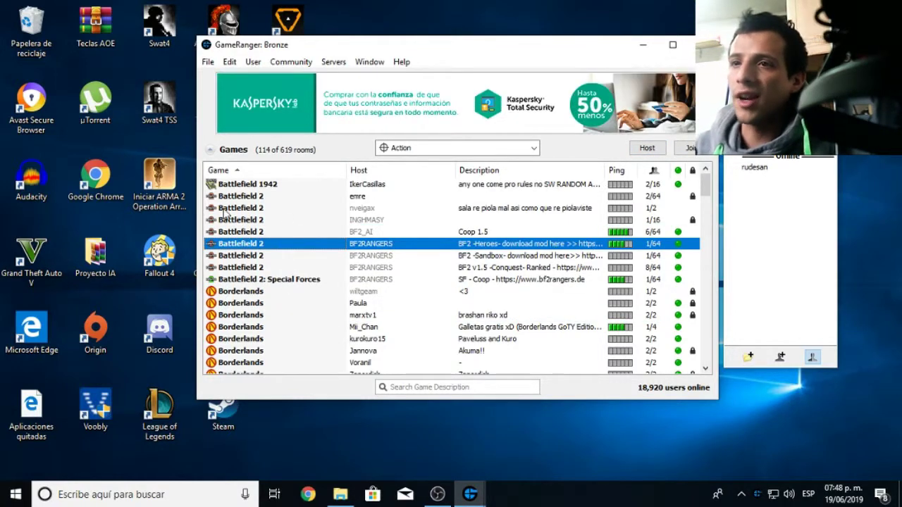
left_click(258, 317)
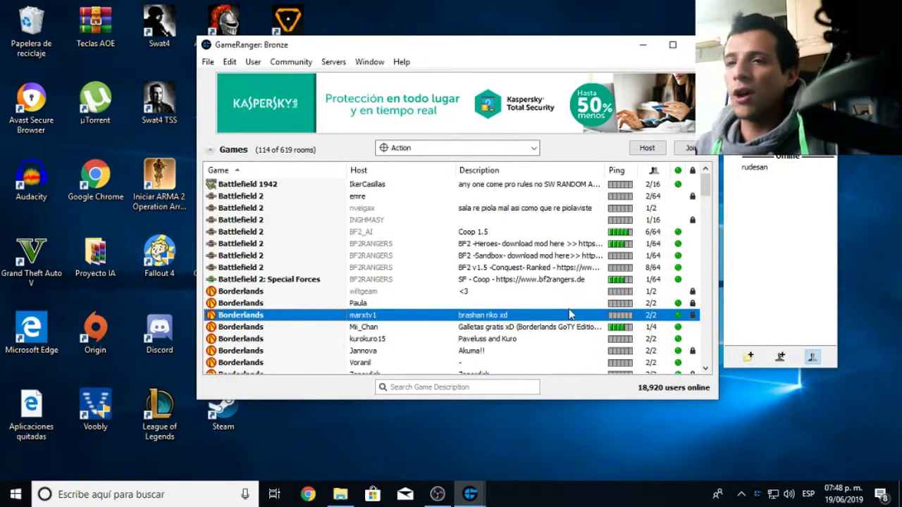
Host a SWAT 4: The Stetchkov Syndicate game with a maximum of 5 players and the description 1.0
left_click(647, 148)
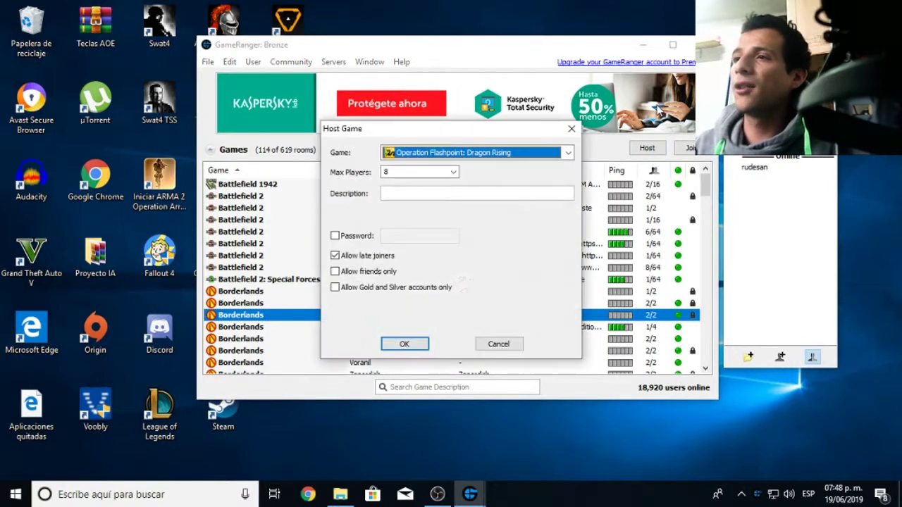
left_click(520, 156)
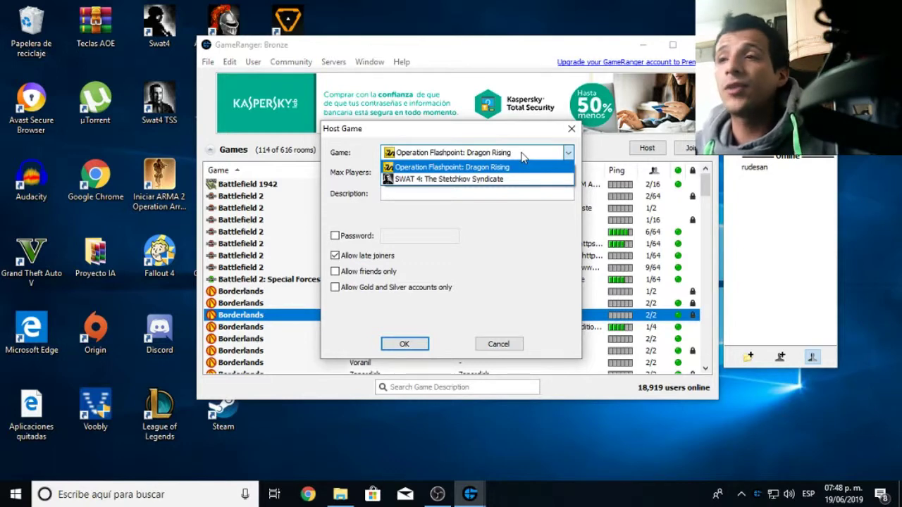
left_click(444, 179)
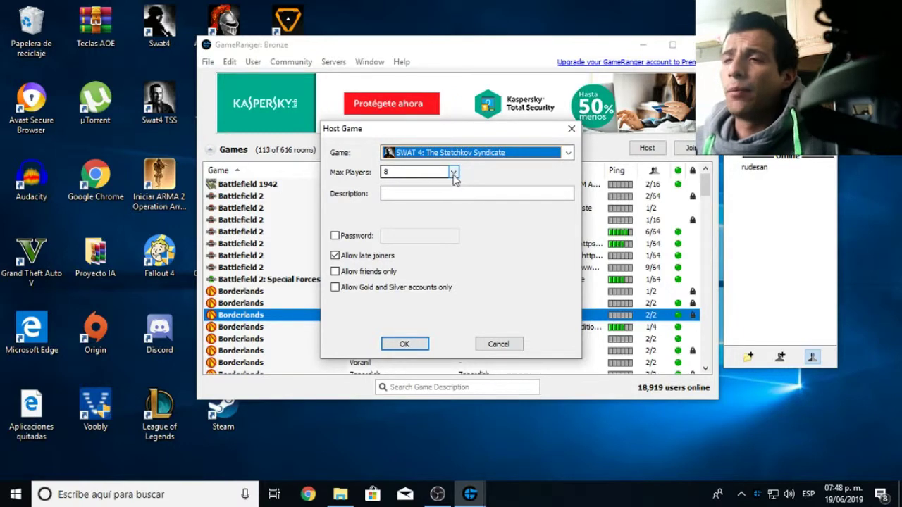
left_click(453, 173)
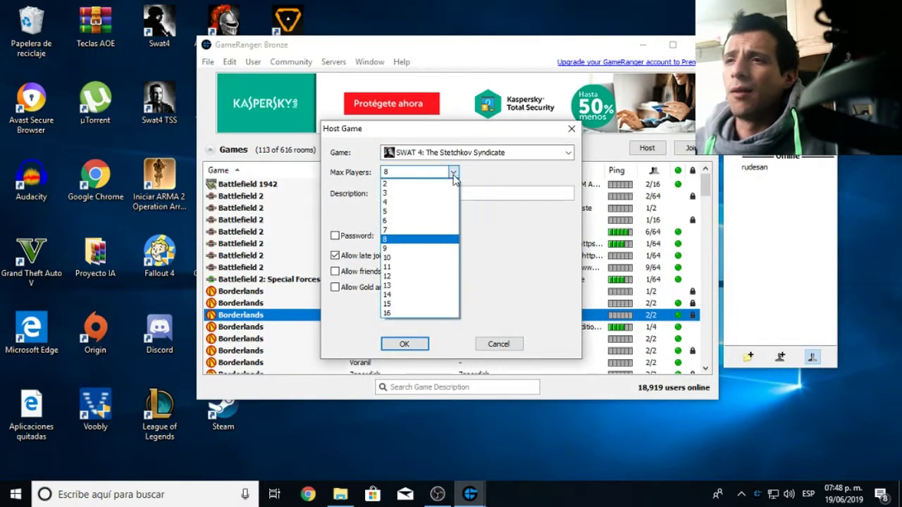
left_click(424, 211)
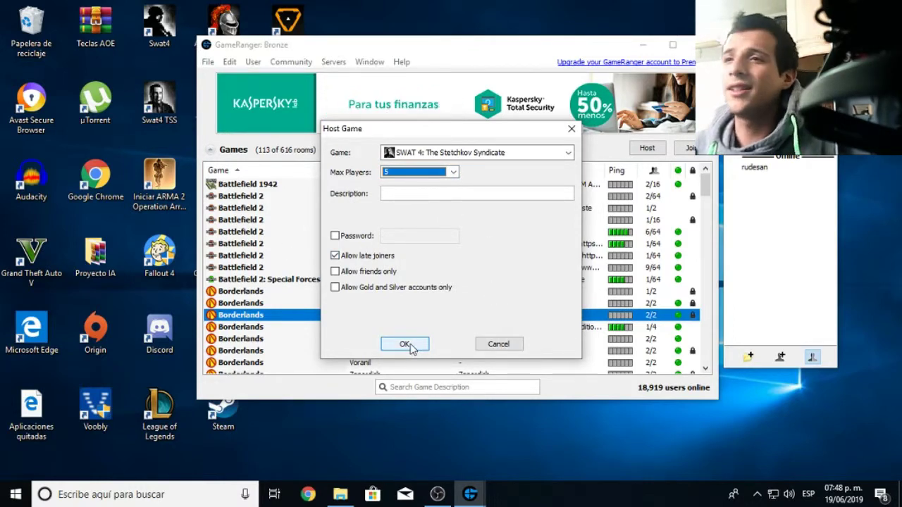
left_click(423, 195)
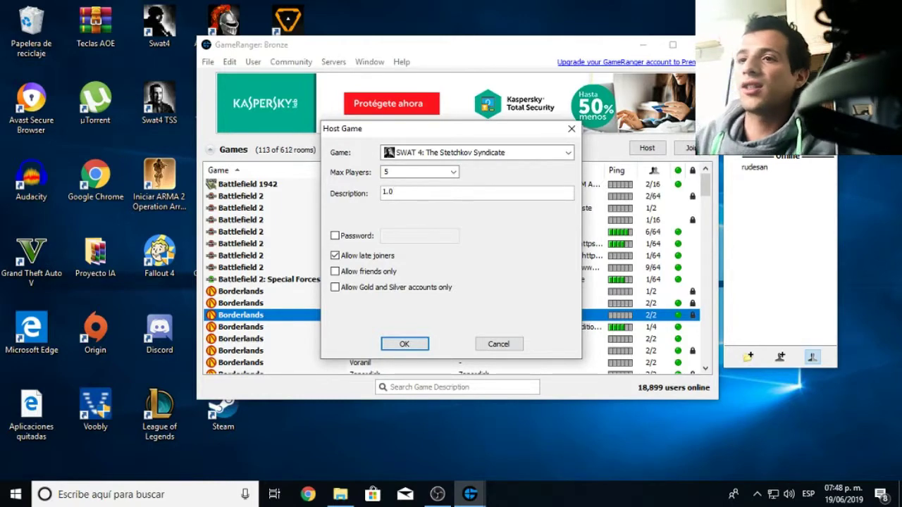
left_click(405, 344)
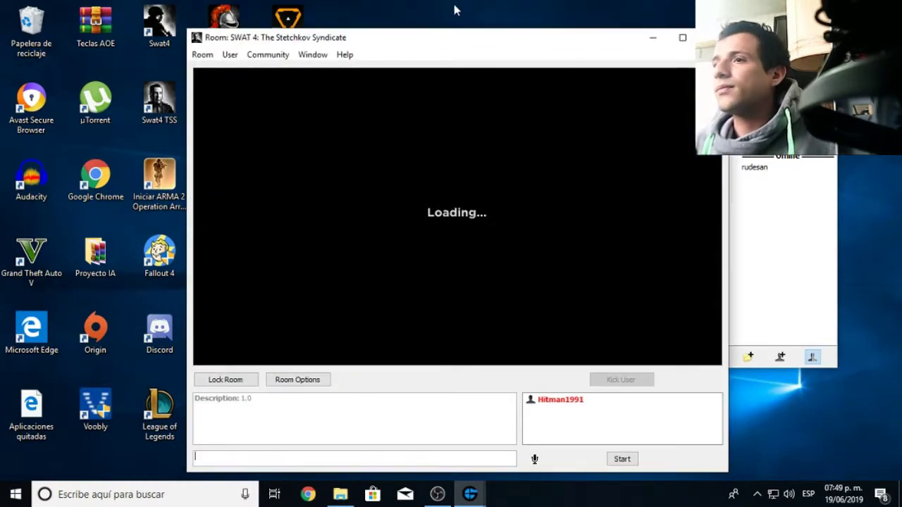
Place the hosted room's window and the main GameRanger window side by side so the games list is uncovered
left_click_drag(525, 40, 345, 14)
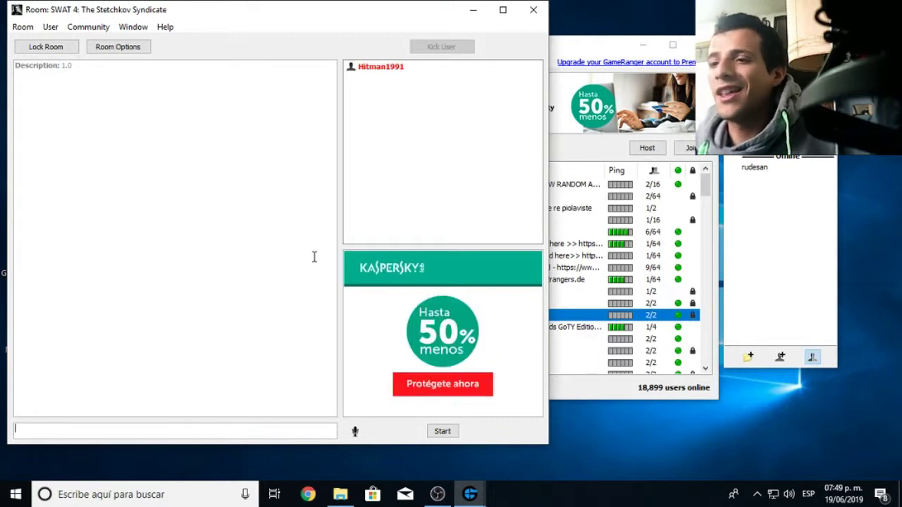
left_click_drag(389, 9, 654, 102)
left_click_drag(442, 48, 238, 50)
Browse the Action games list for the SWAT 4 rooms and select the other host's Stetchkov Syndicate room
left_click(233, 284)
scroll(233, 293, "down", 4)
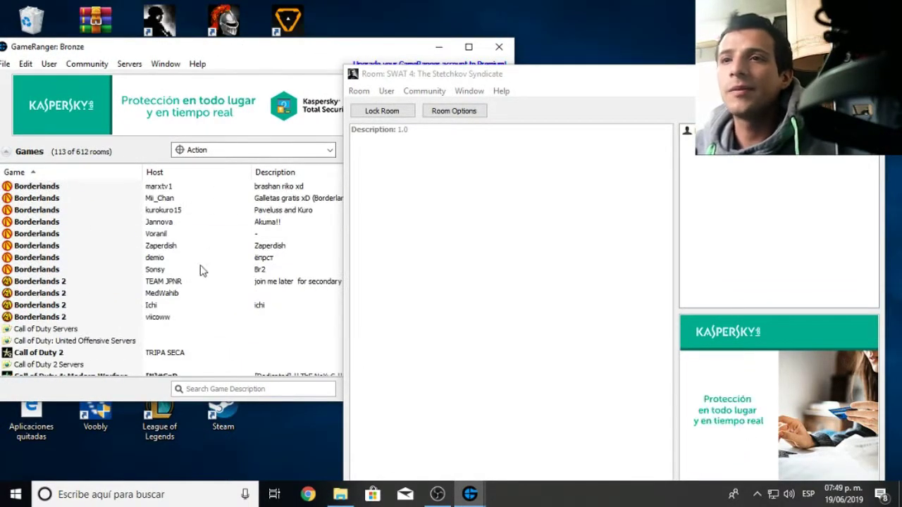
left_click(306, 150)
left_click(306, 150)
scroll(250, 302, "down", 4)
scroll(250, 302, "down", 10)
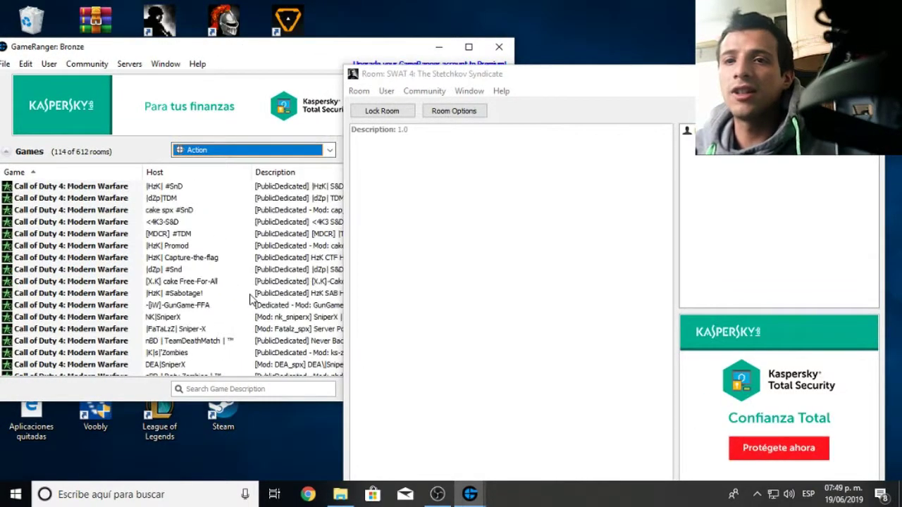
left_click(106, 353)
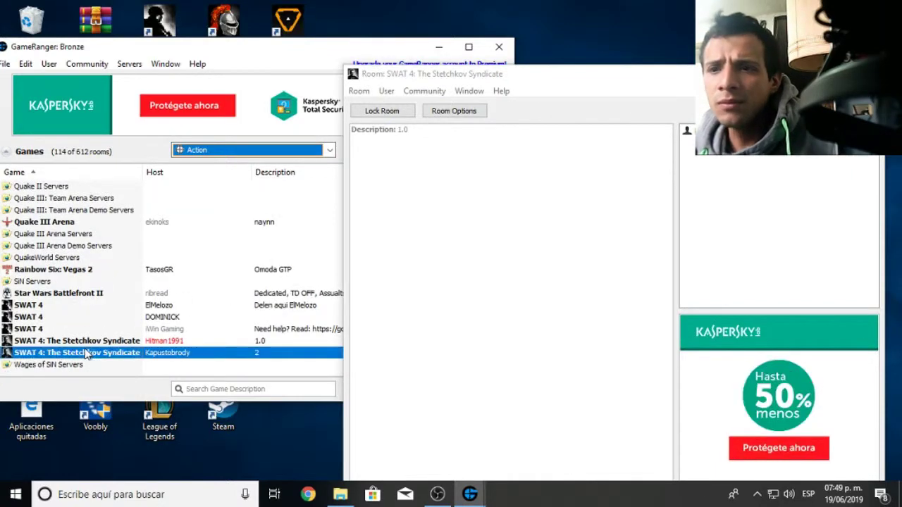
Compare the plain SWAT 4 rooms with the two Stetchkov Syndicate rooms in the games list
left_click(43, 307)
left_click(34, 342)
left_click(34, 353)
left_click(44, 342)
left_click(51, 354)
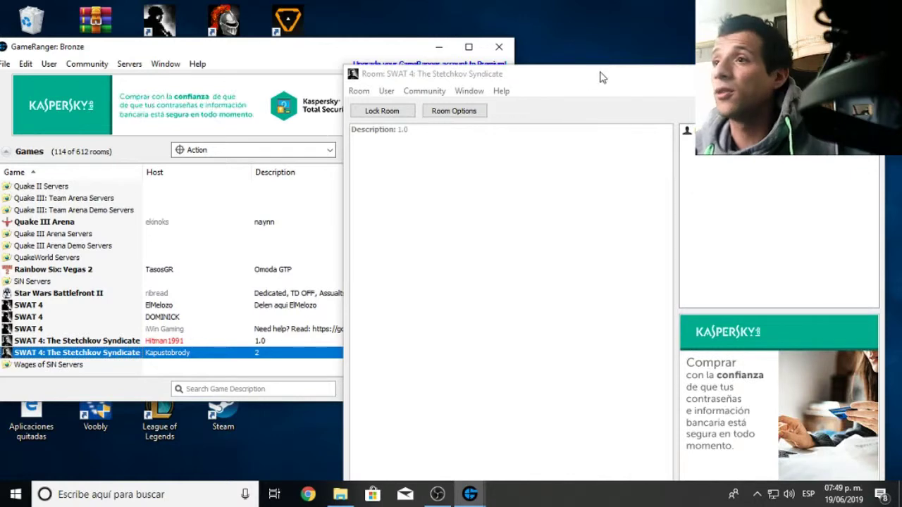
Move the room window off the games list and examine the ping, player count and lock columns of the SWAT 4 rooms
left_click_drag(600, 75, 789, 74)
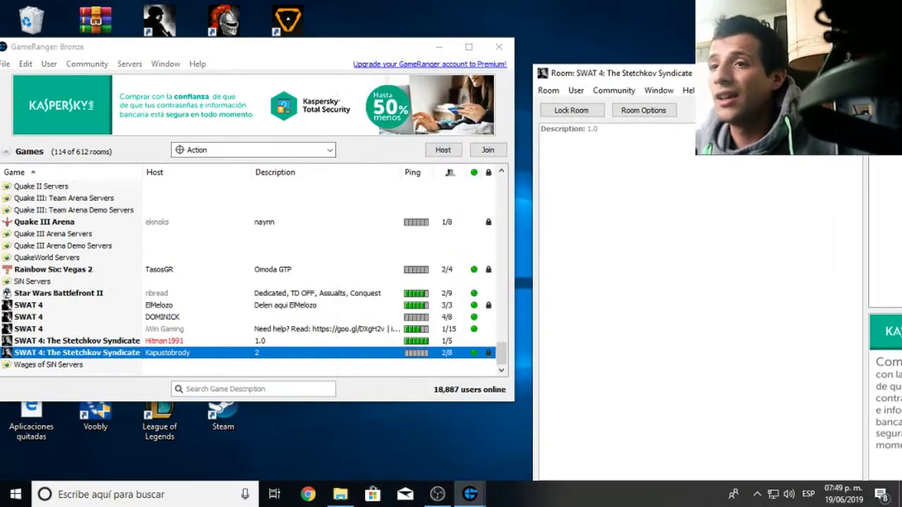
left_click(127, 342)
left_click(127, 352)
left_click(131, 332)
left_click(132, 342)
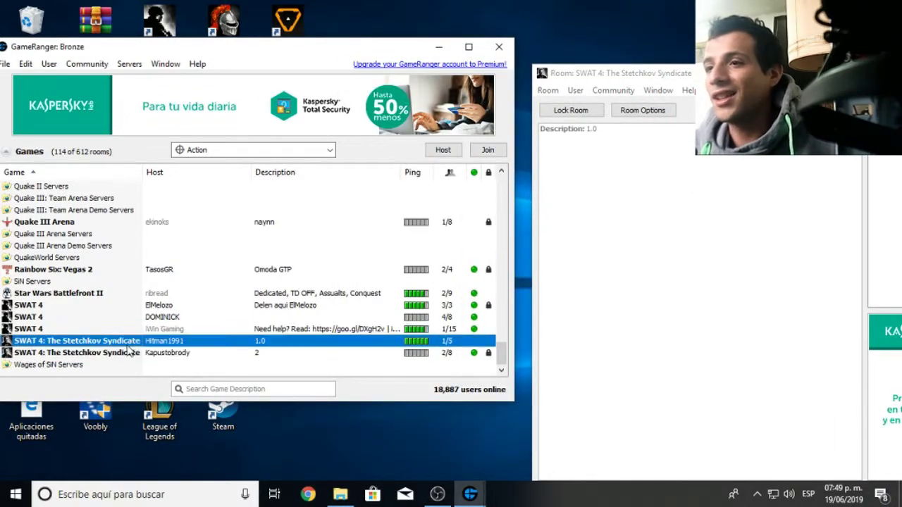
left_click(128, 353)
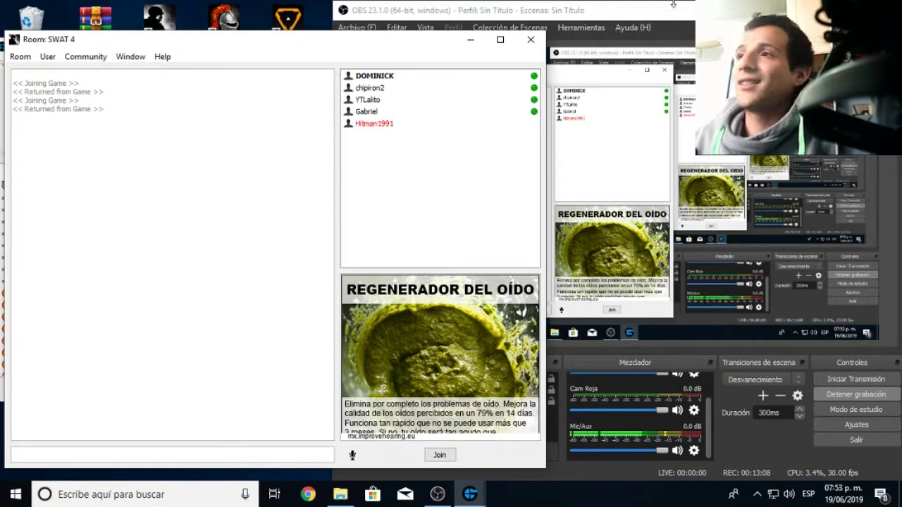
Minimize the OBS window and move the joined SWAT 4 room window toward the middle of the desktop
left_click(832, 10)
left_click_drag(275, 50, 396, 153)
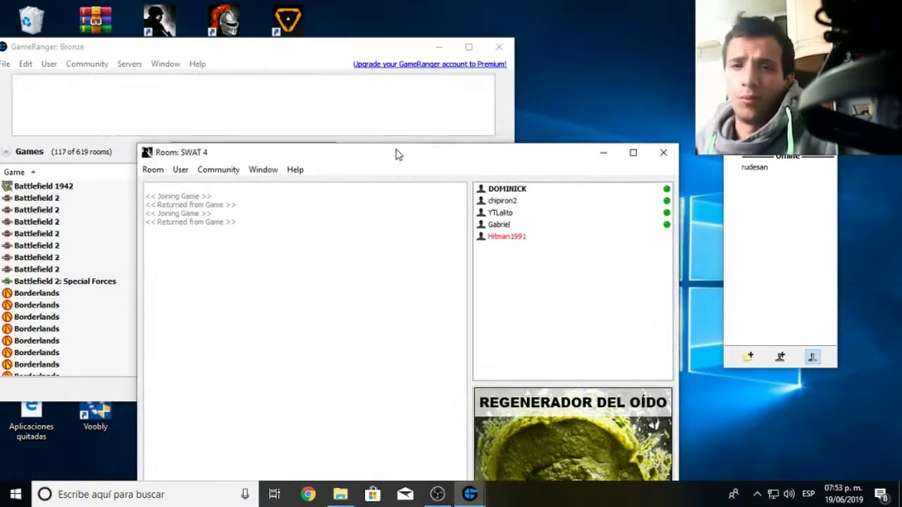